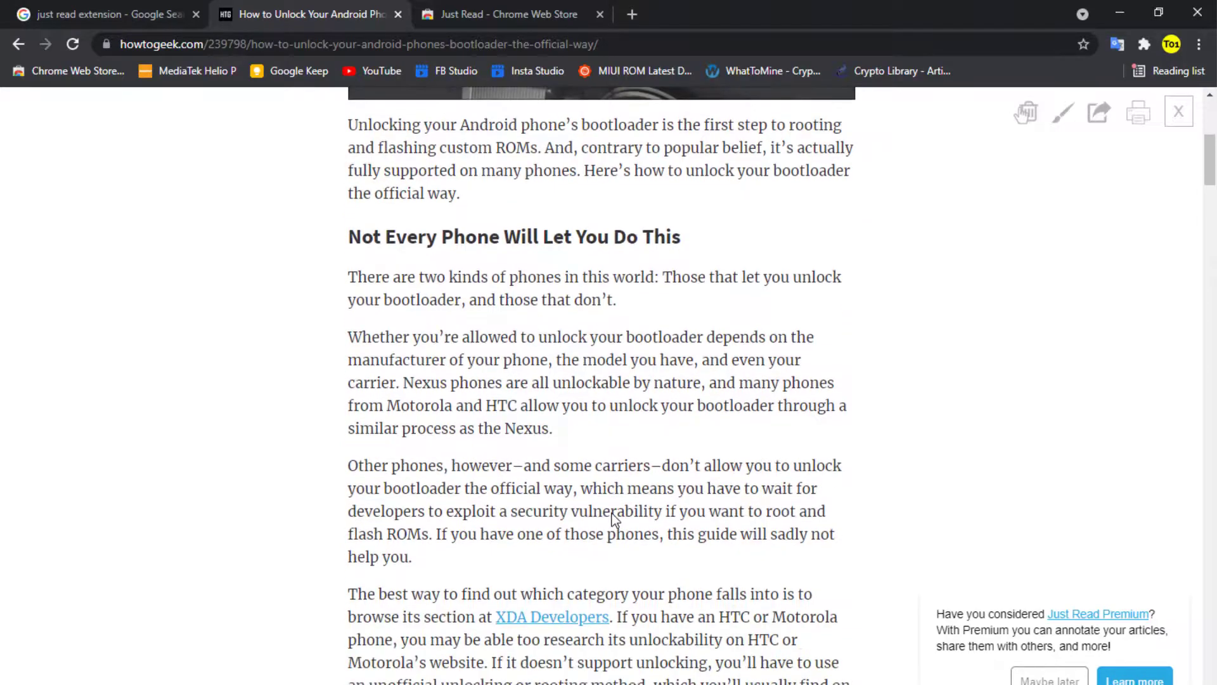
# Step: Look through the Android bootloader unlocking article in its simplified reading view, down to the SDK and driver installation section
pyautogui.scroll(-10, 615, 520)
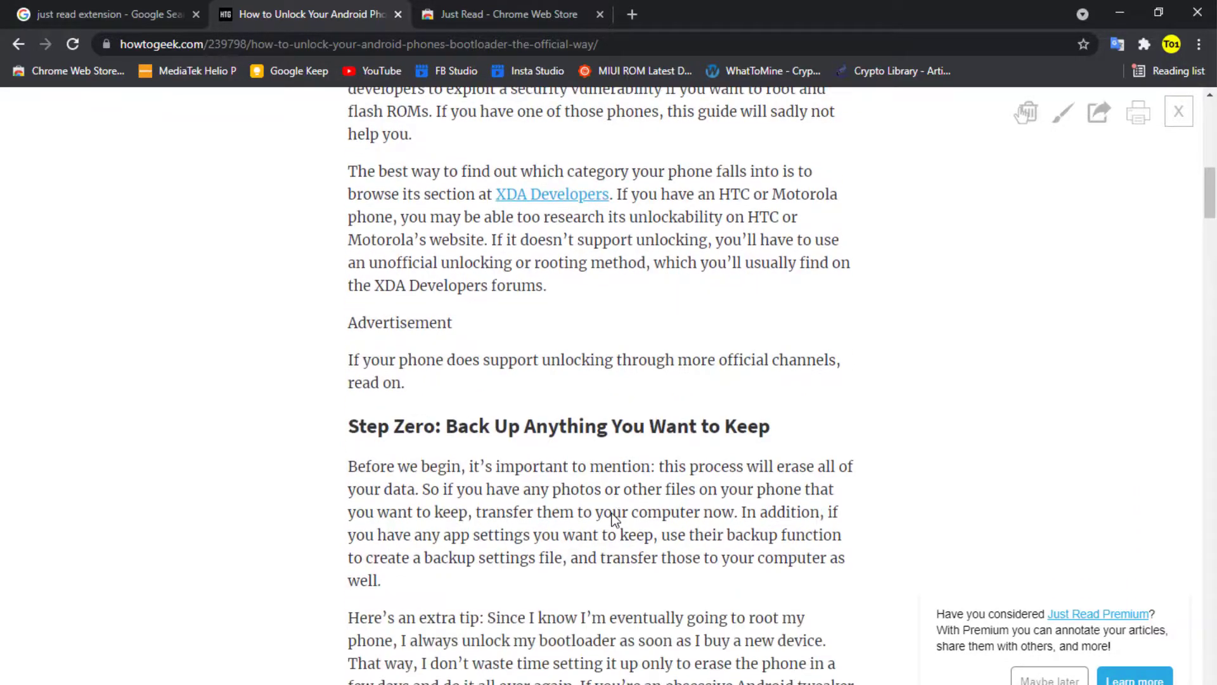
pyautogui.scroll(-8, 612, 517)
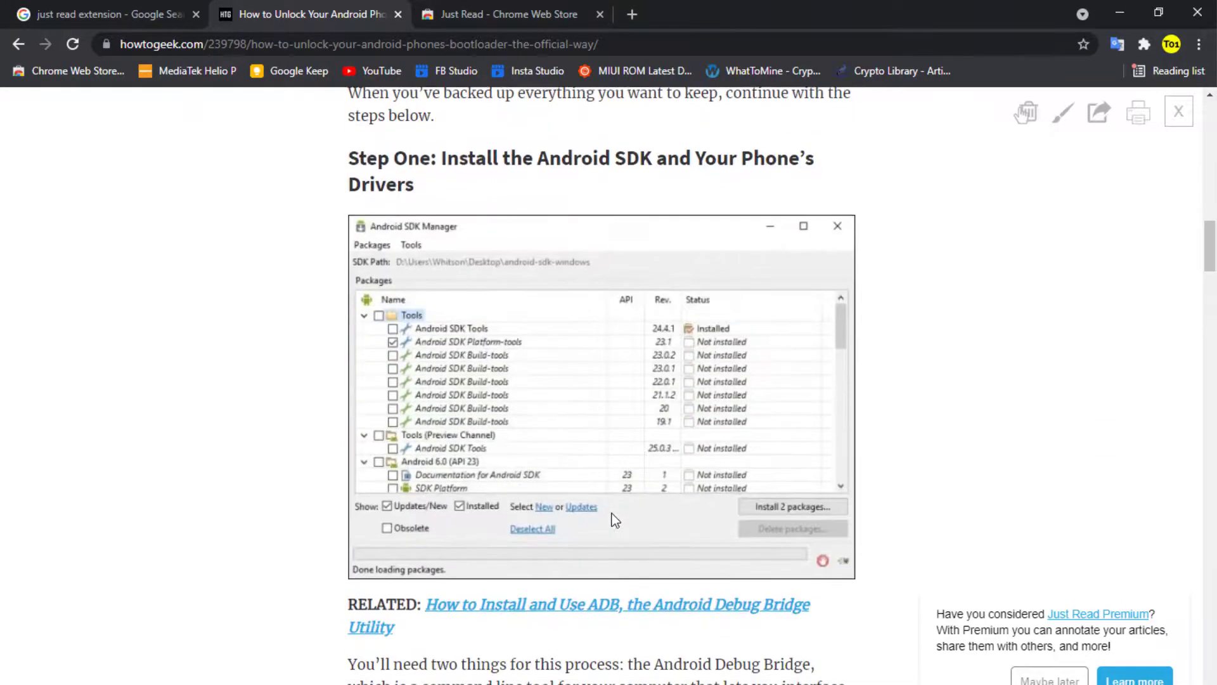
pyautogui.scroll(-1, 613, 521)
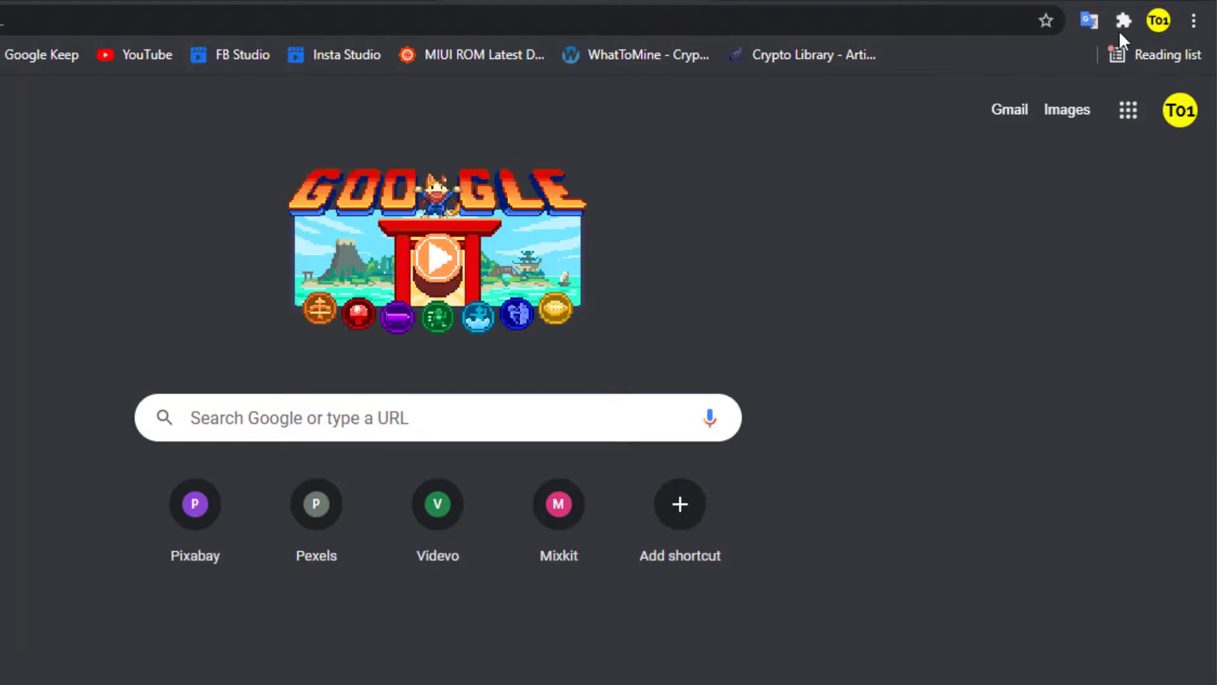
# Step: Open the ZenMate extension and turn on its VPN protection with the Romania location
pyautogui.click(1122, 23)
pyautogui.click(940, 522)
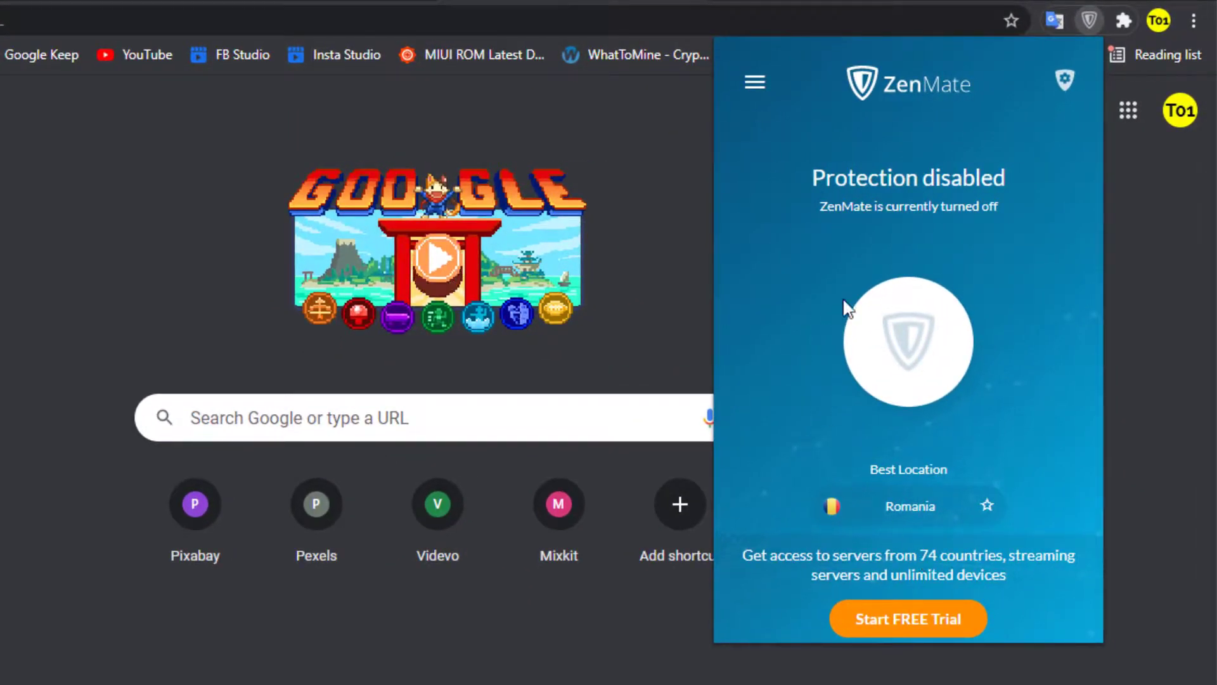
pyautogui.click(948, 367)
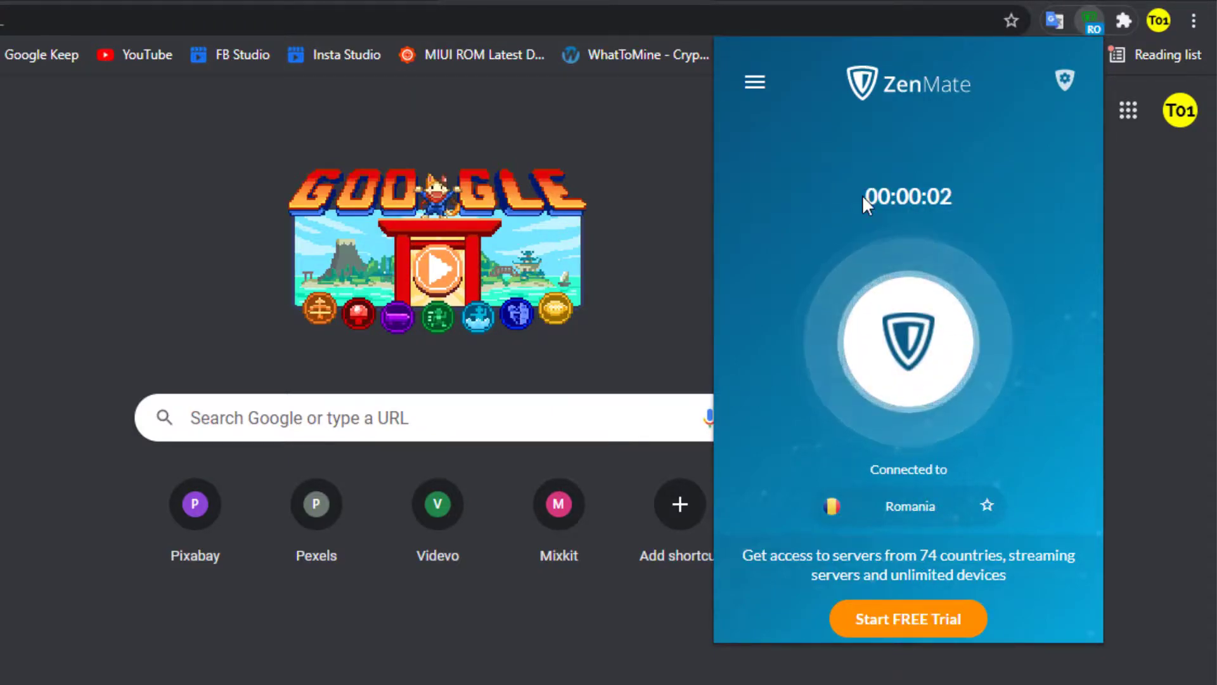
pyautogui.moveTo(868, 197); pyautogui.dragTo(1036, 236)
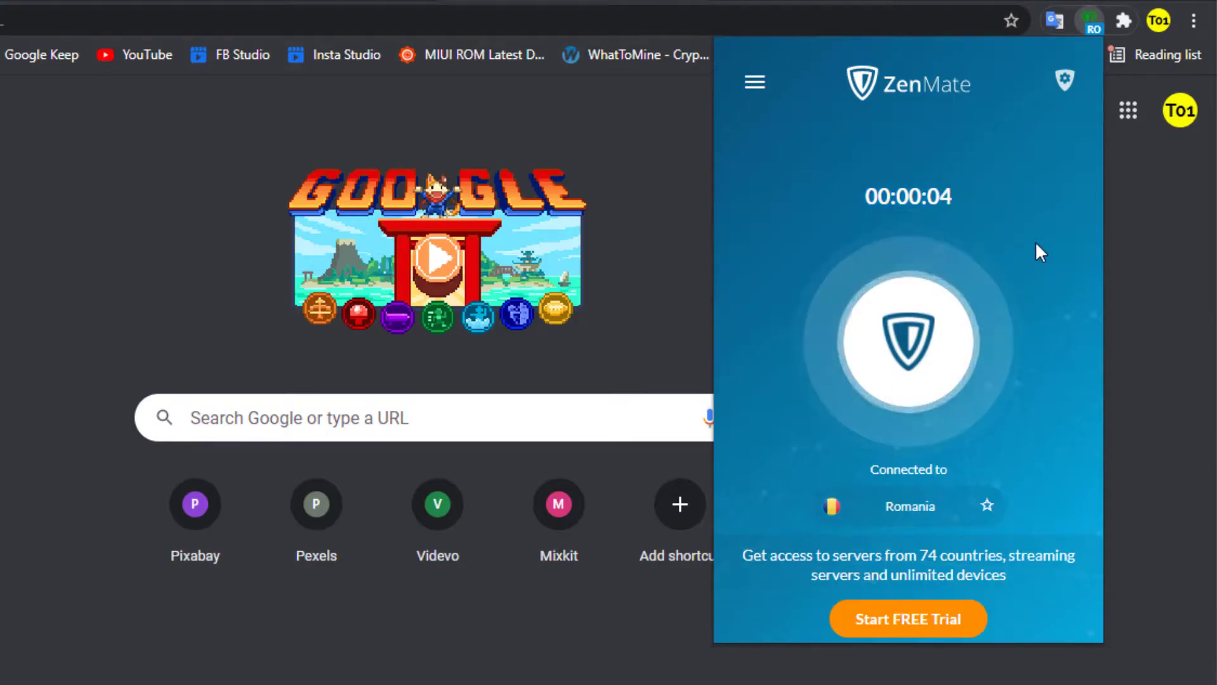
# Step: Turn off the ZenMate connection and choose Singapore from the available country locations
pyautogui.click(930, 356)
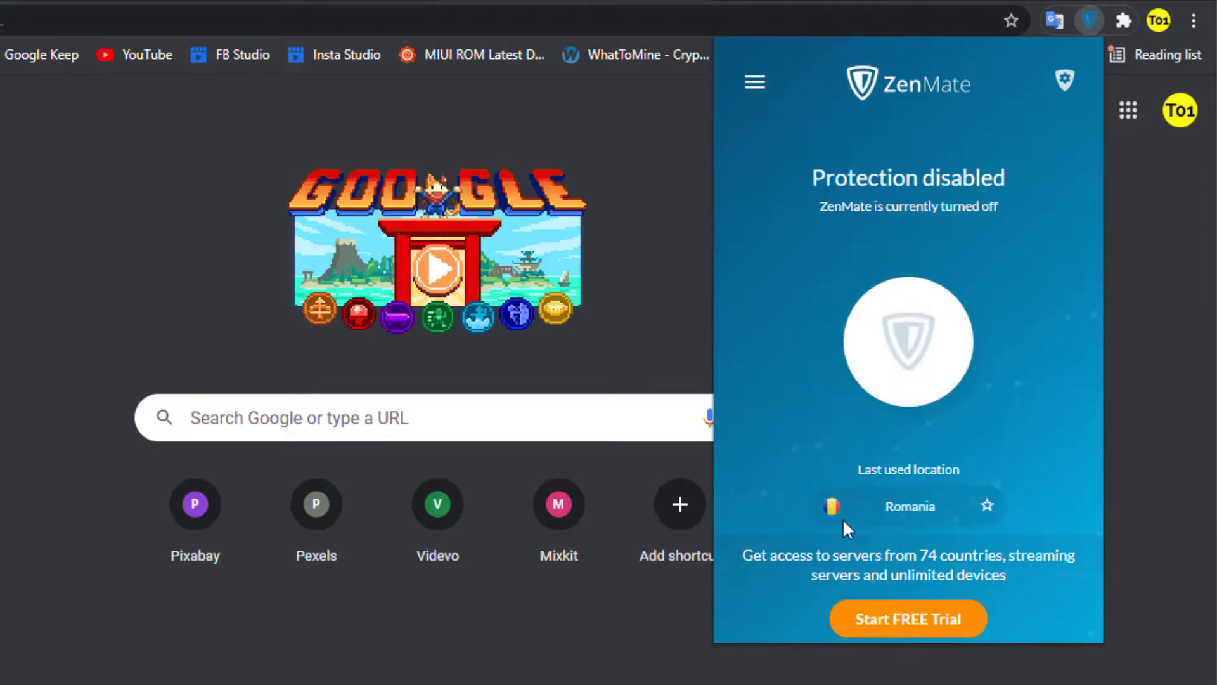
pyautogui.click(923, 515)
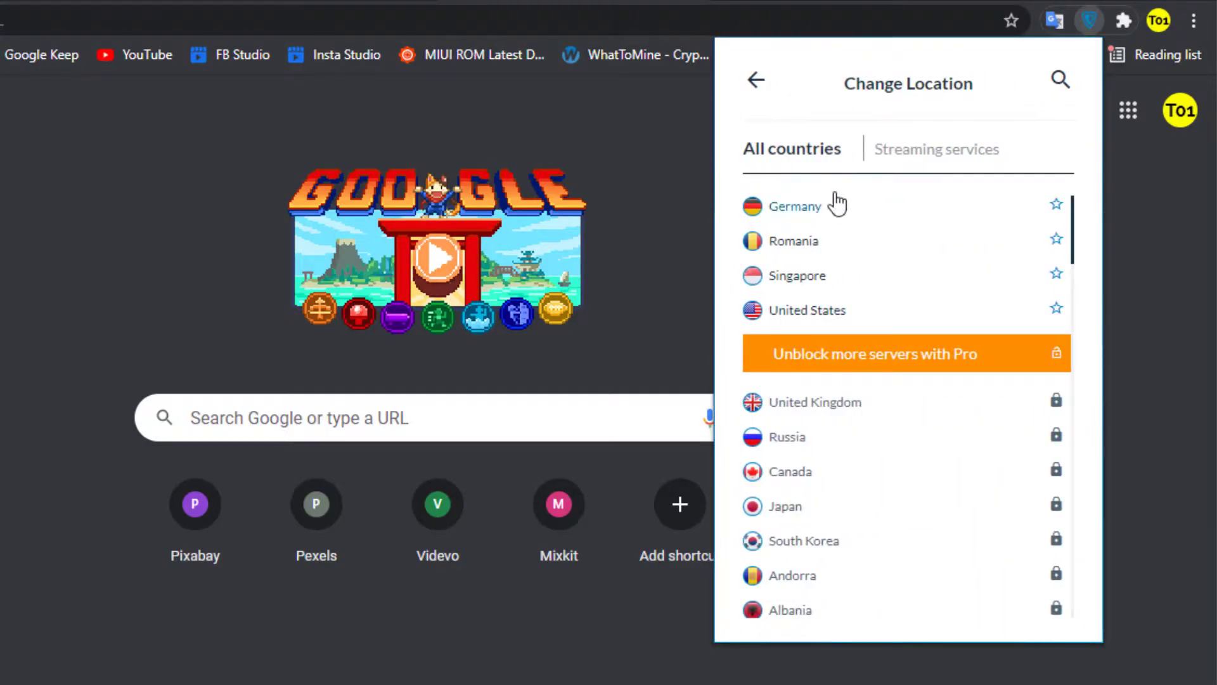
pyautogui.scroll(-20, 904, 383)
pyautogui.scroll(15, 908, 384)
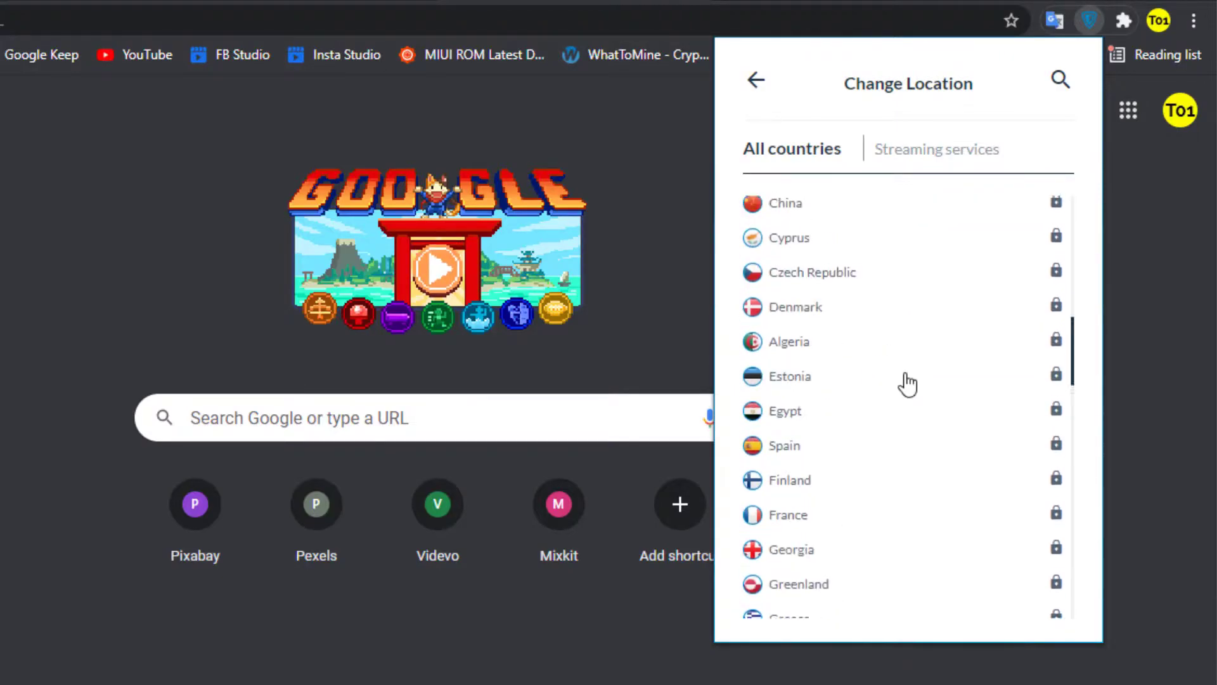
pyautogui.scroll(10, 908, 384)
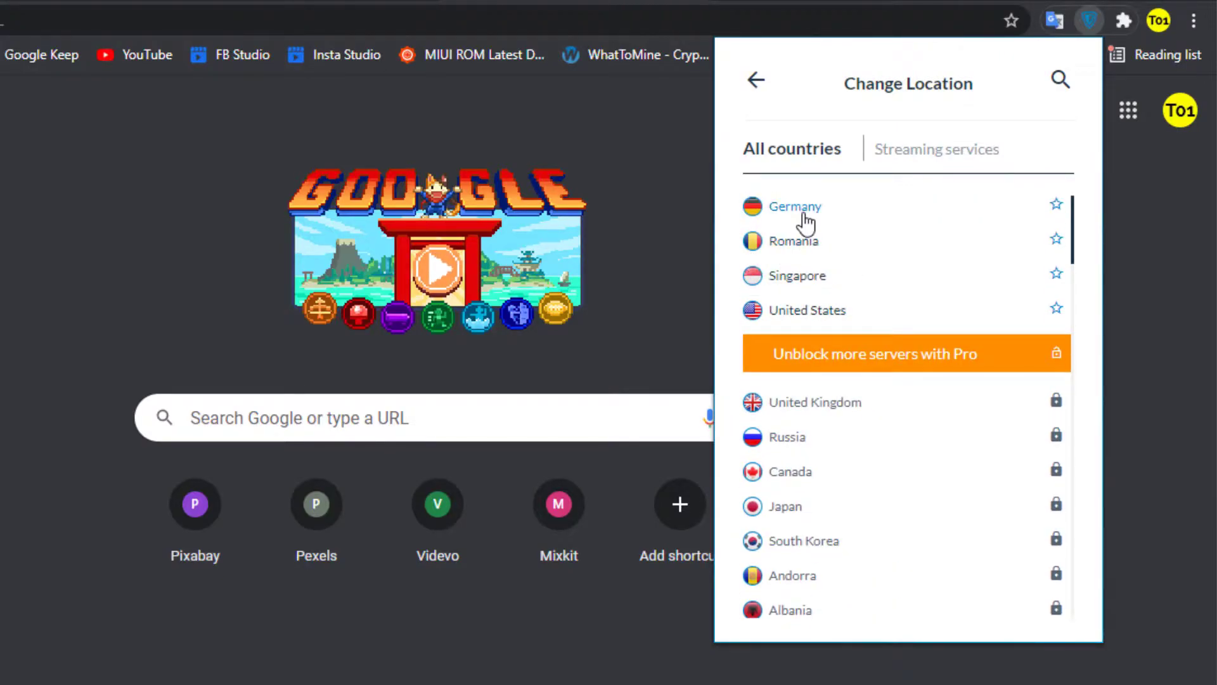
pyautogui.click(814, 289)
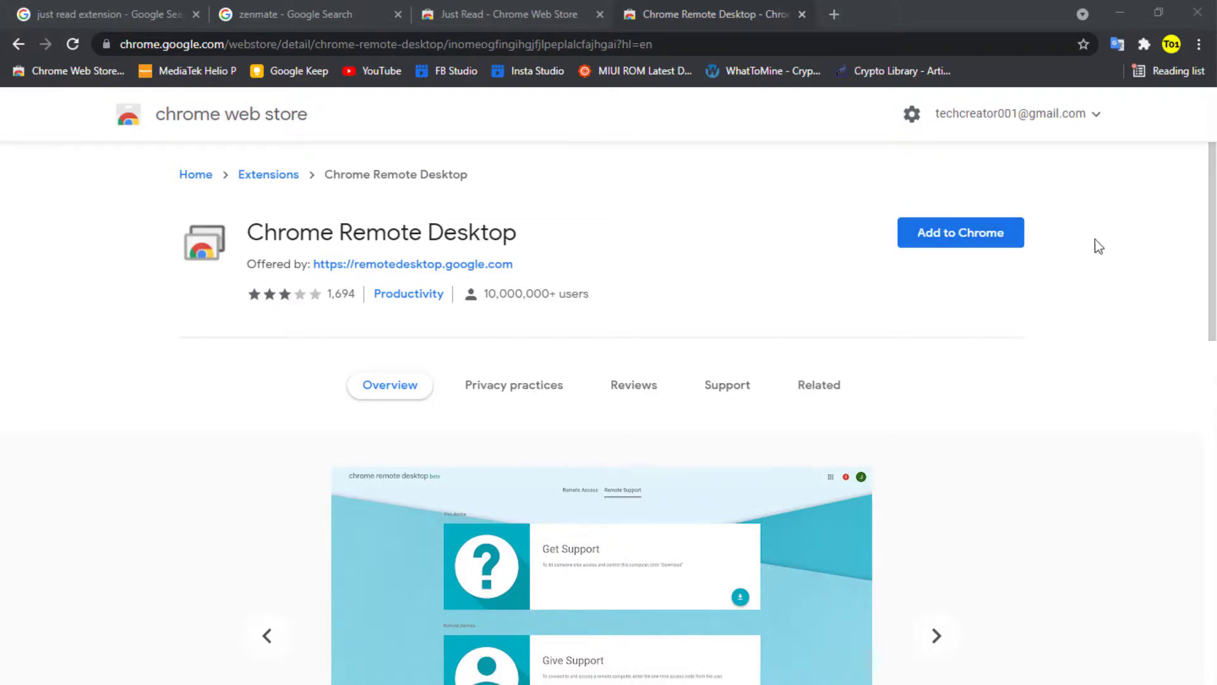
# Step: Add the Chrome Remote Desktop extension to Chrome and confirm its permissions
pyautogui.click(989, 242)
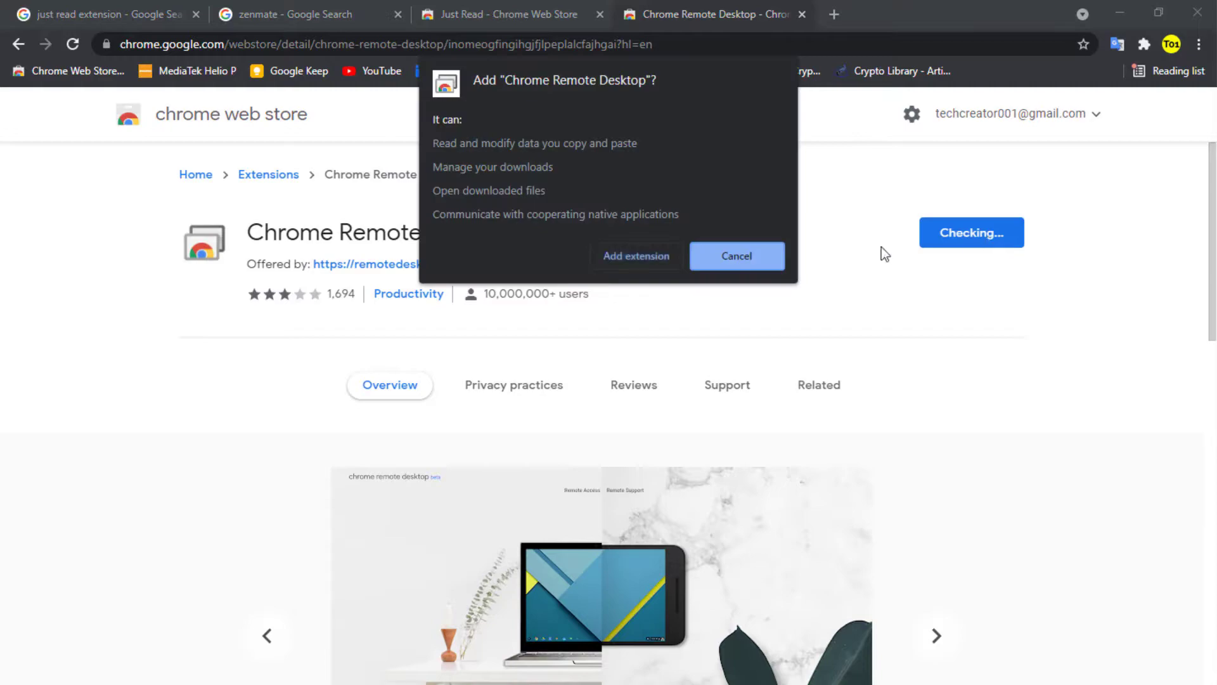
pyautogui.click(646, 257)
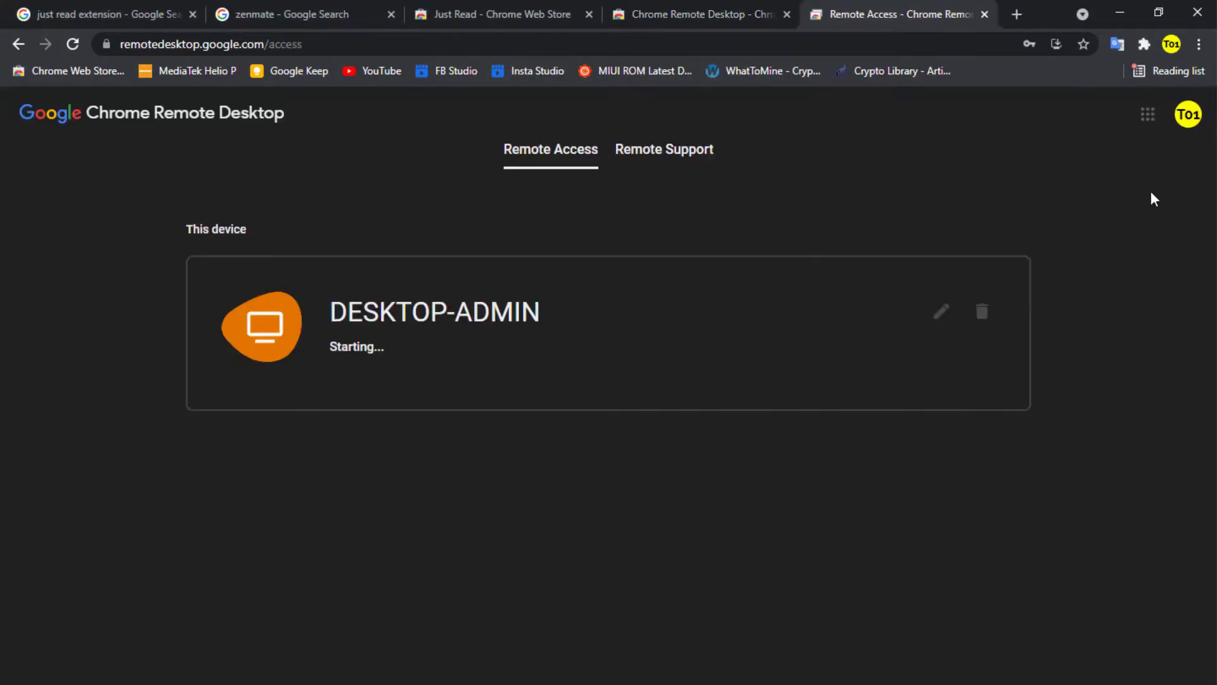
# Step: Check the signed-in Google account and name the computer DESKTOP-admin in the remote access setup
pyautogui.click(1189, 118)
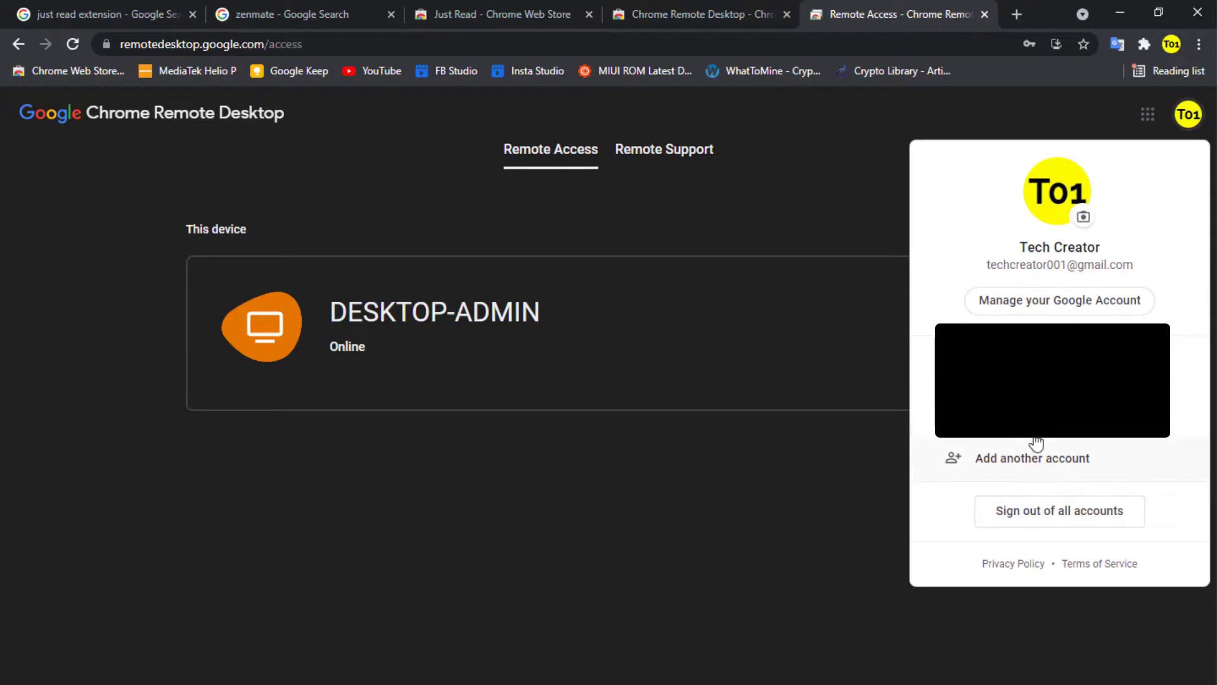
pyautogui.moveTo(561, 398); pyautogui.dragTo(453, 393)
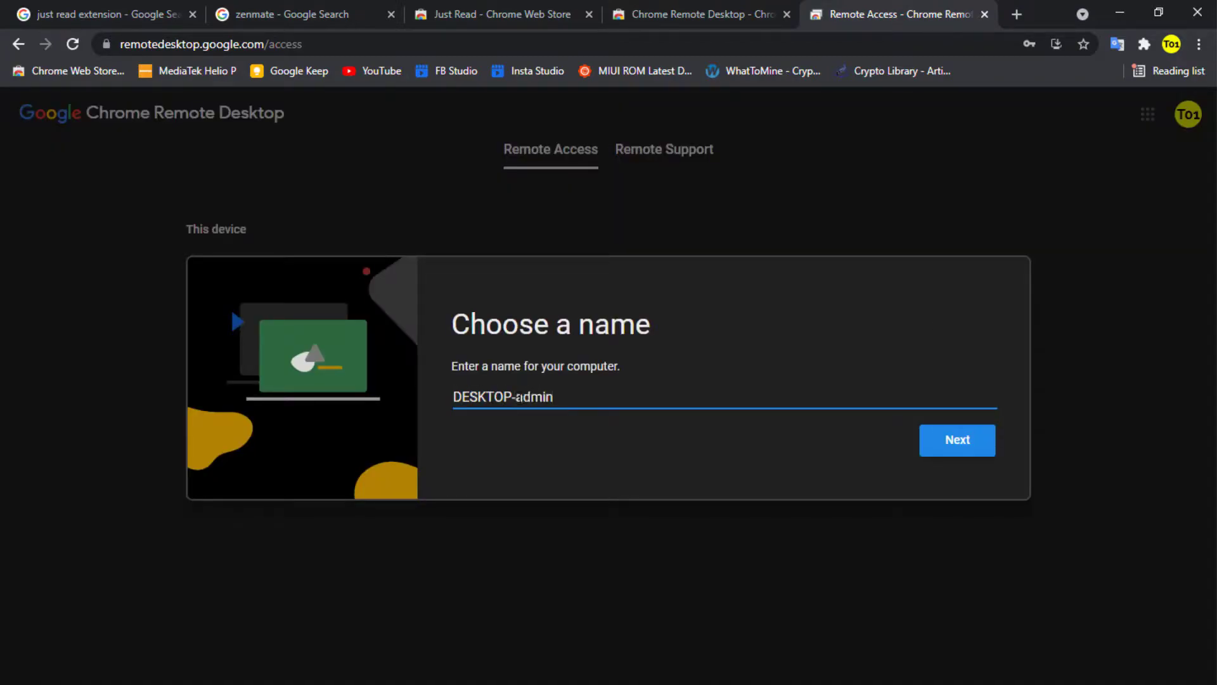
pyautogui.press('Return')
pyautogui.click(557, 396)
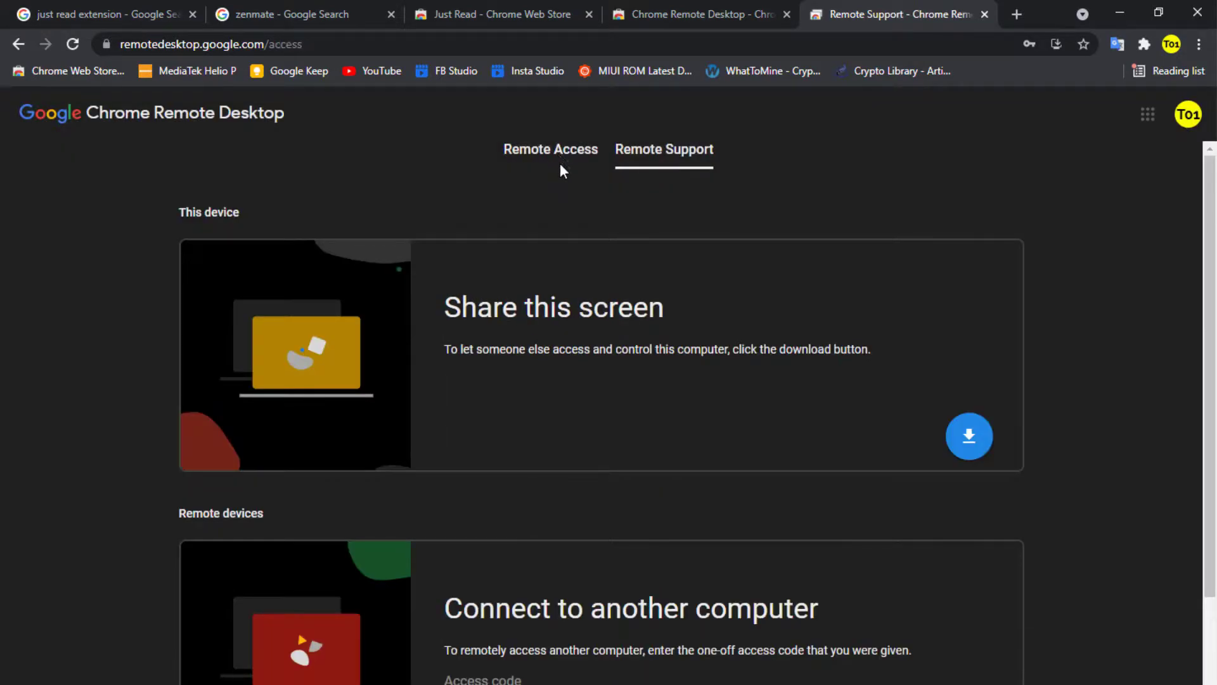
# Step: Show the Remote Access setup for this device and download Chrome Remote Desktop
pyautogui.click(561, 164)
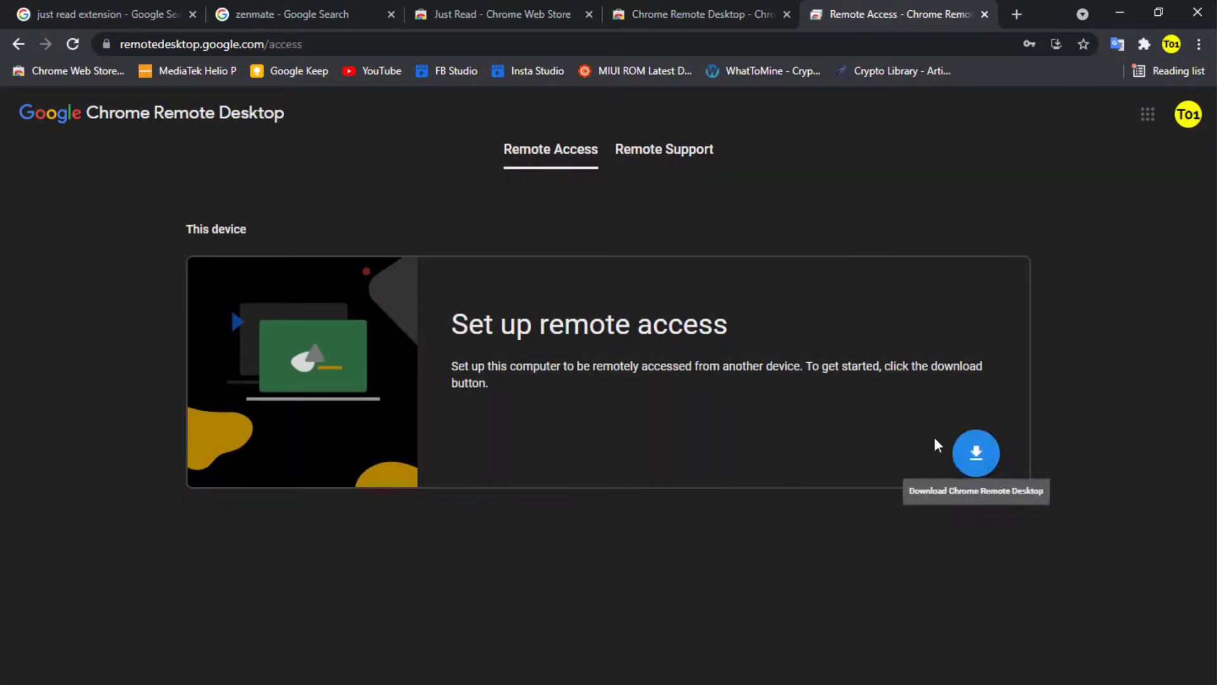
pyautogui.click(975, 454)
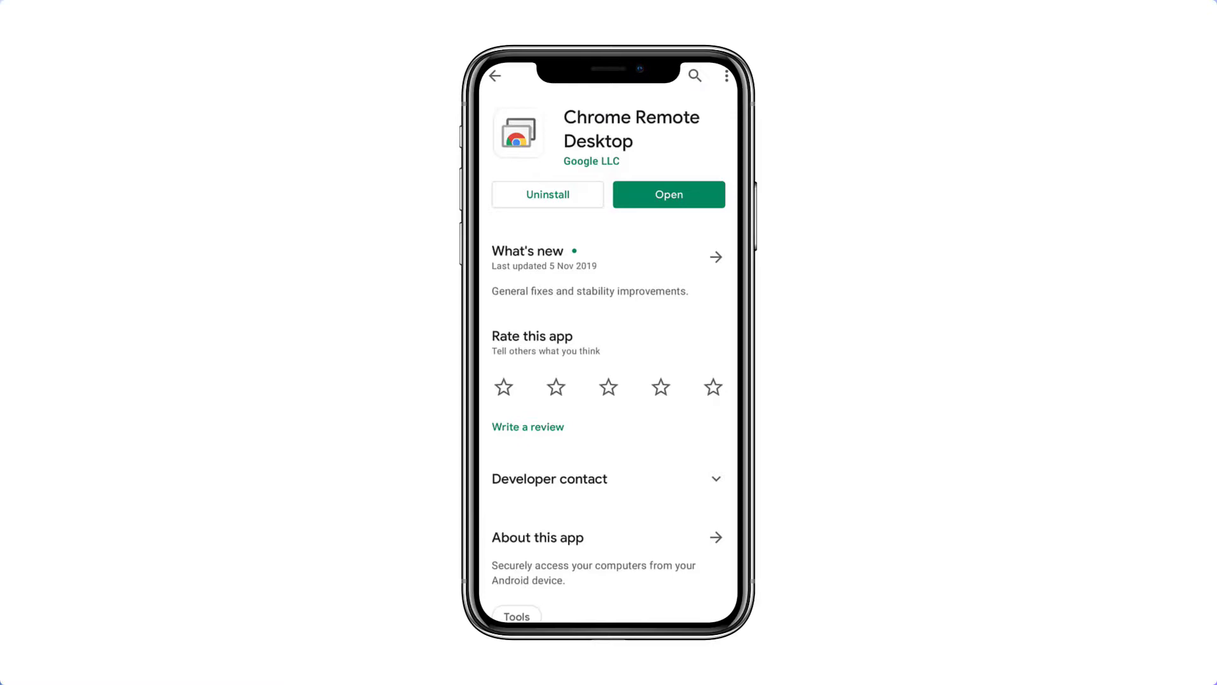
# Step: Open the Chrome Remote Desktop app on the phone and check which Google account is signed in
pyautogui.click(690, 202)
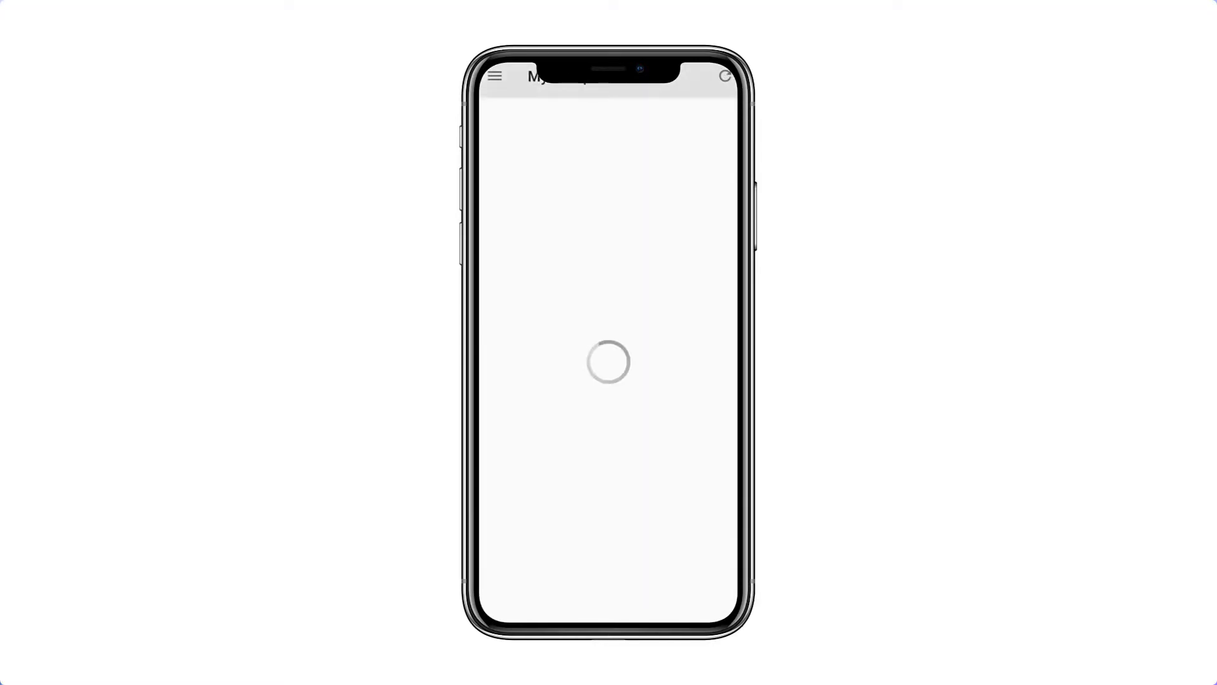
pyautogui.click(494, 76)
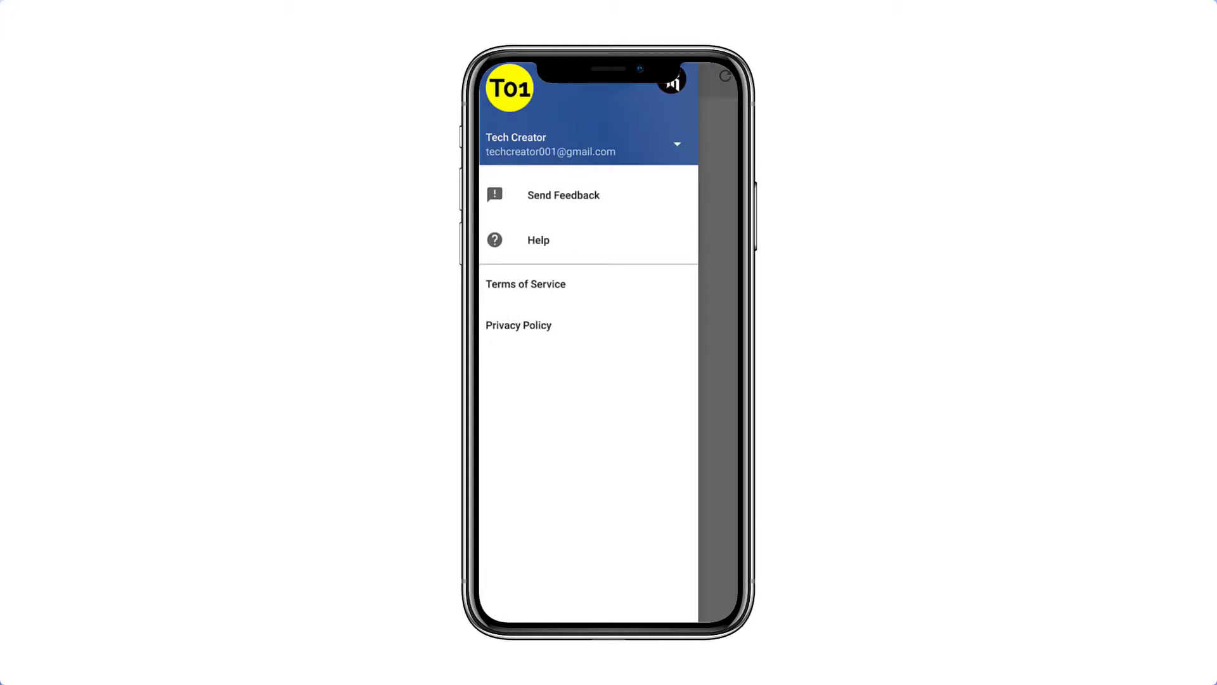
pyautogui.click(718, 355)
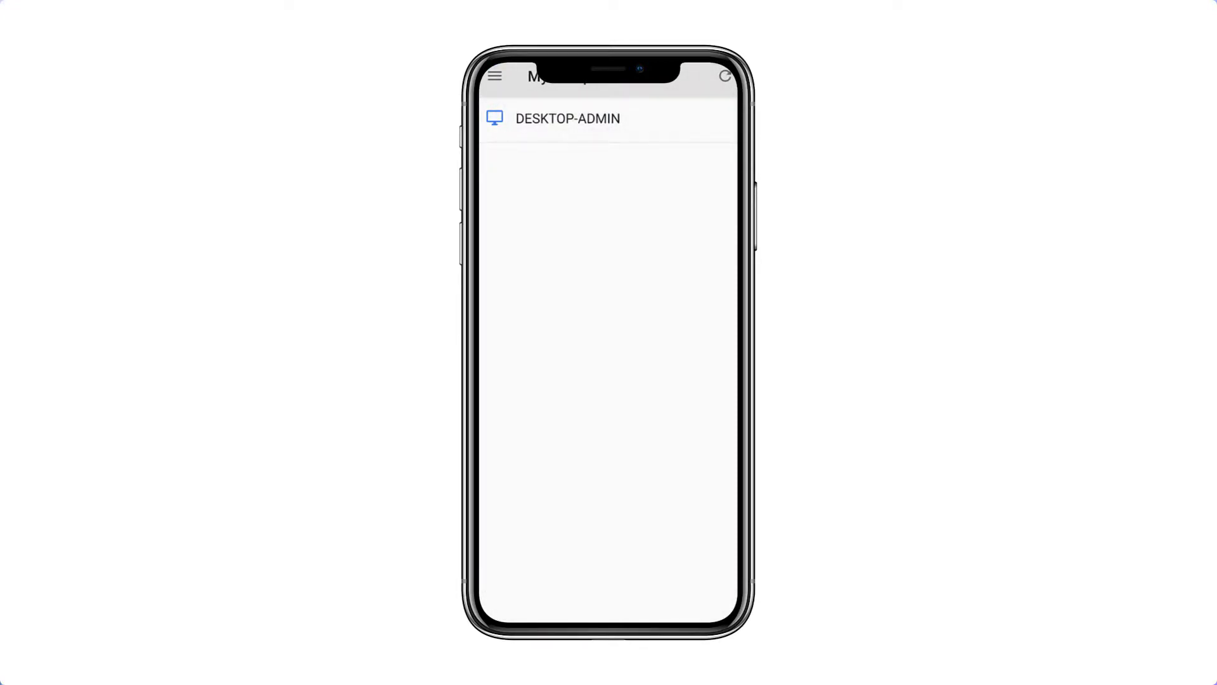
# Step: Connect the phone to the DESKTOP-ADMIN computer by entering the remote computer's PIN, and view its desktop
pyautogui.click(662, 111)
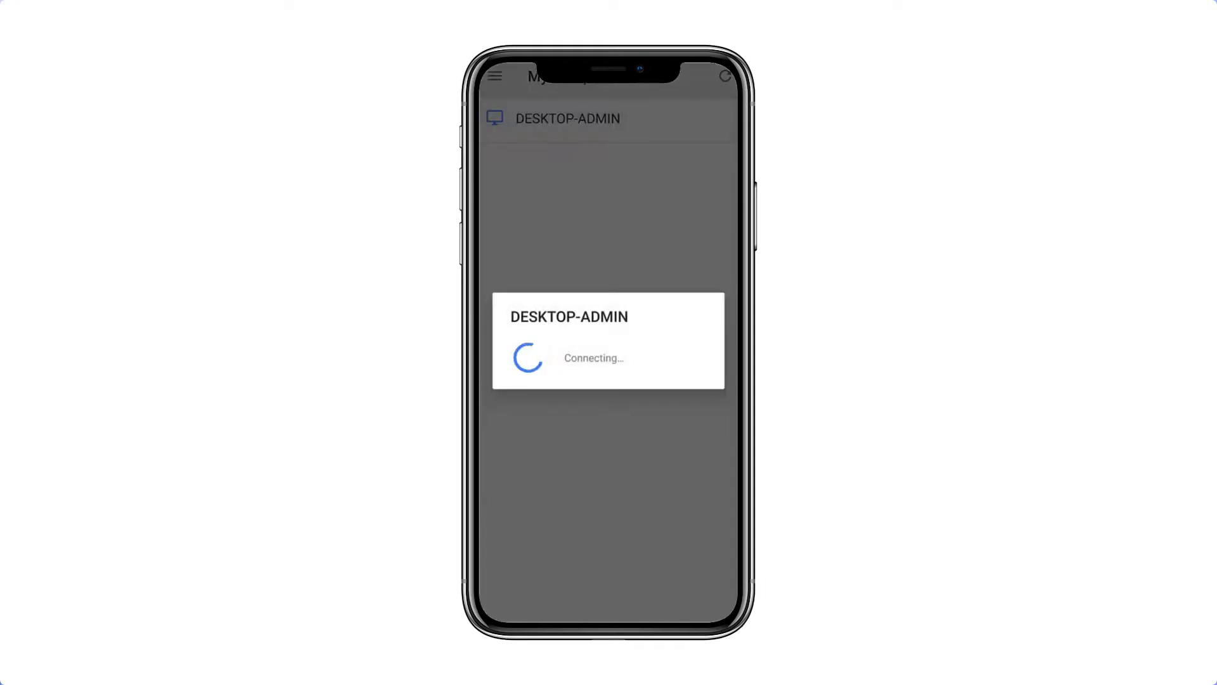
pyautogui.click(542, 468)
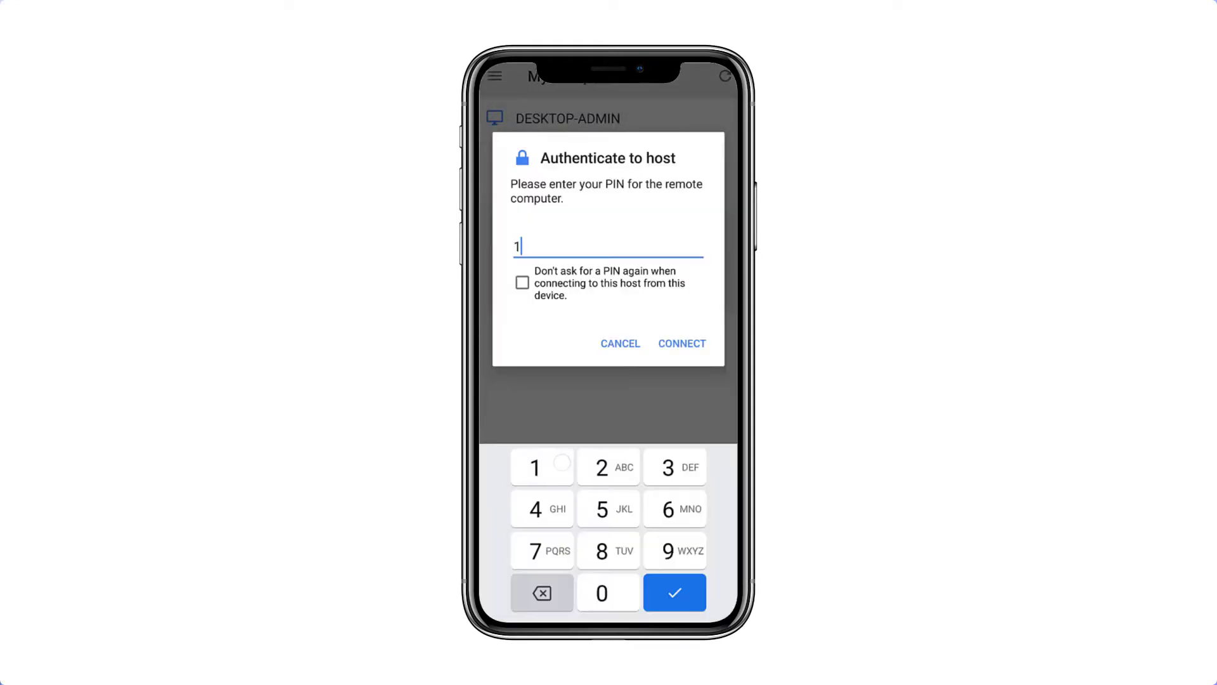
pyautogui.click(609, 467)
pyautogui.click(677, 467)
pyautogui.click(546, 518)
pyautogui.click(608, 518)
pyautogui.click(675, 517)
pyautogui.click(682, 343)
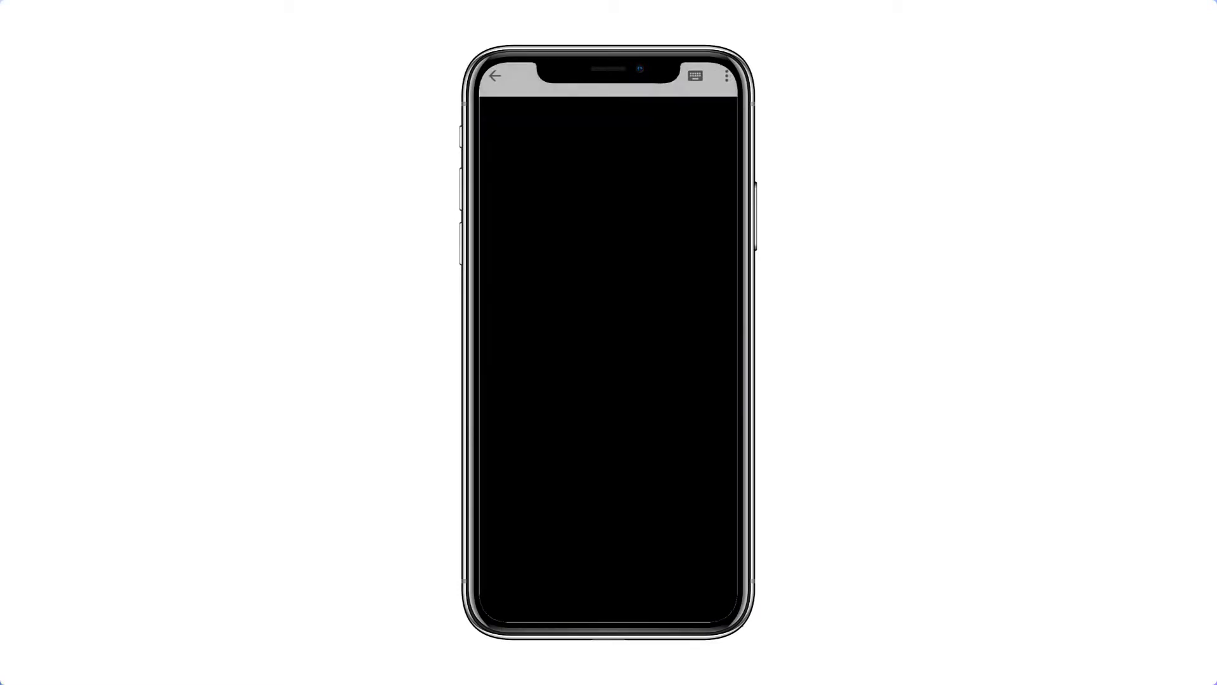
pyautogui.scroll(3, 574, 343)
pyautogui.scroll(-5, 575, 343)
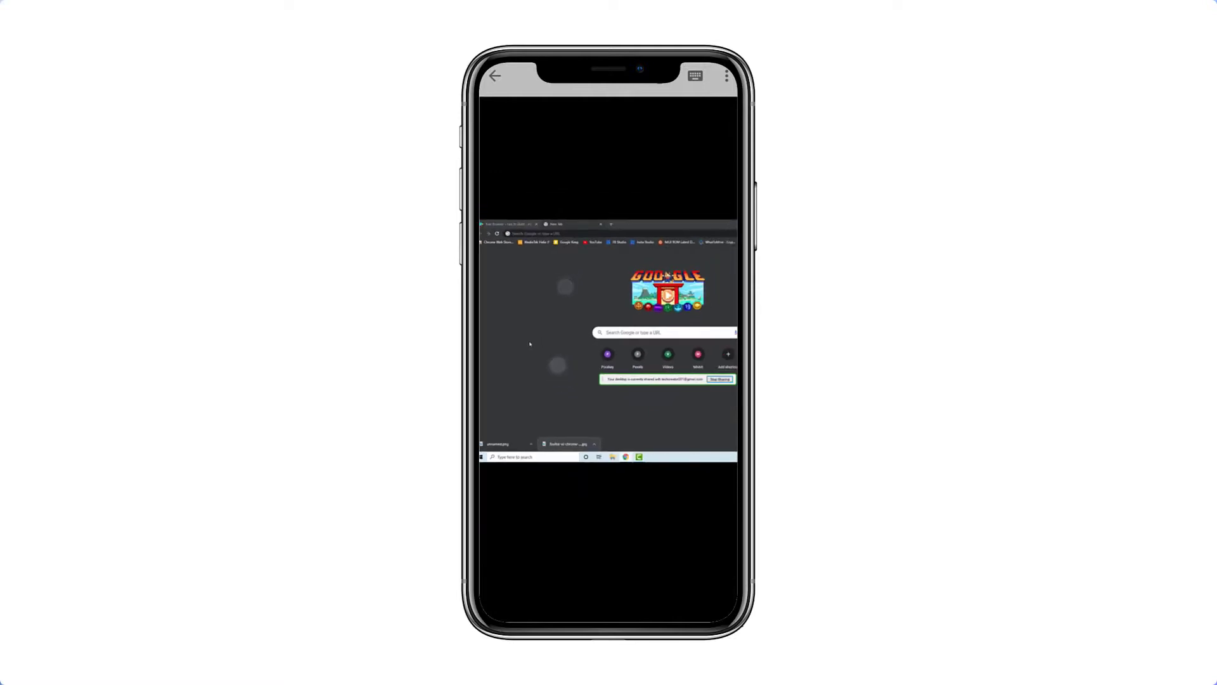